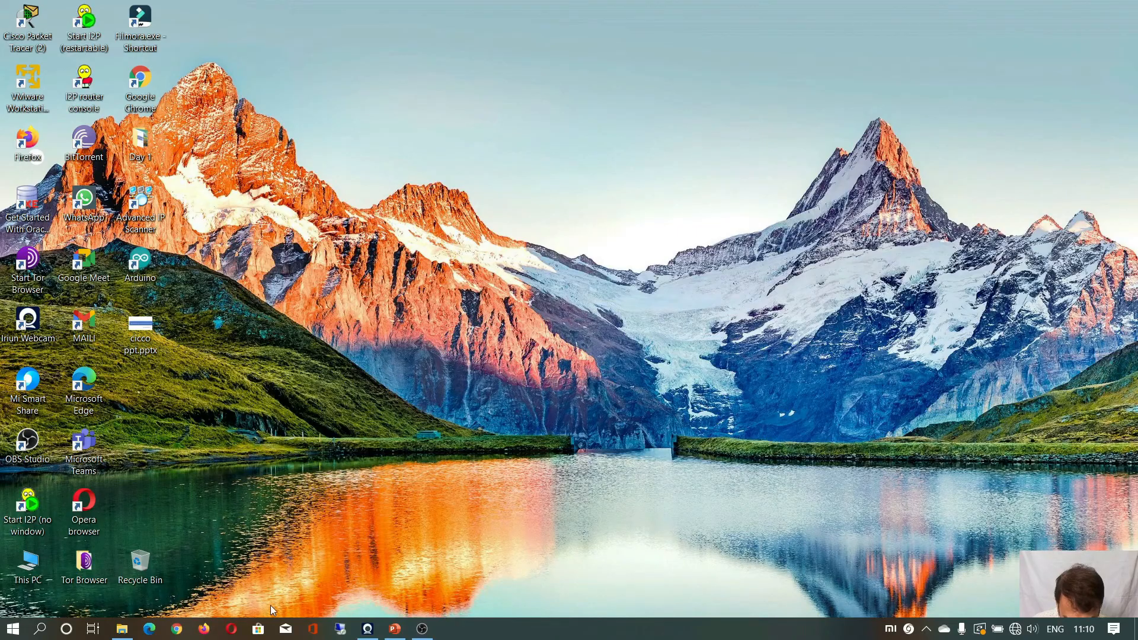
Switch to Chrome, go to tinkercad.com, and sign in with the Google account
left_click(176, 629)
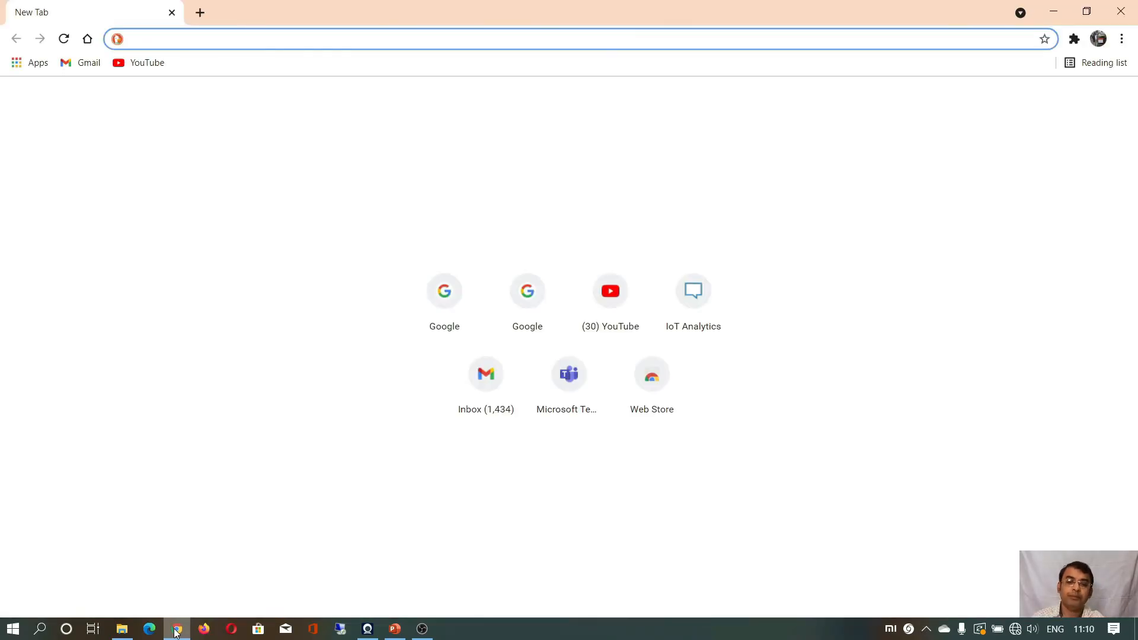
type("t")
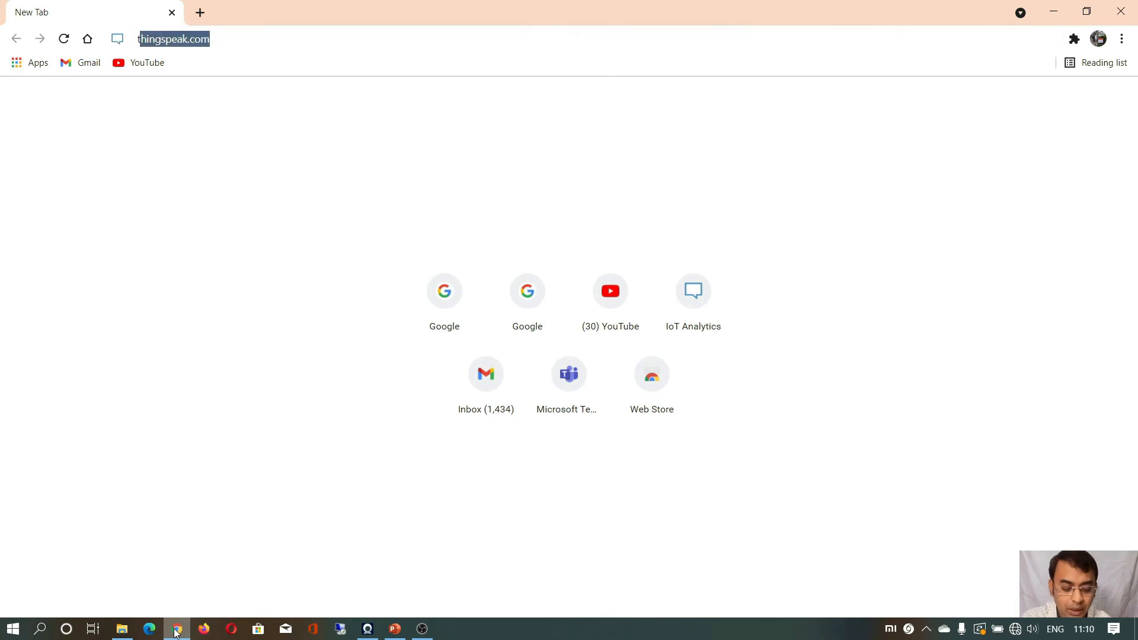
type("ik")
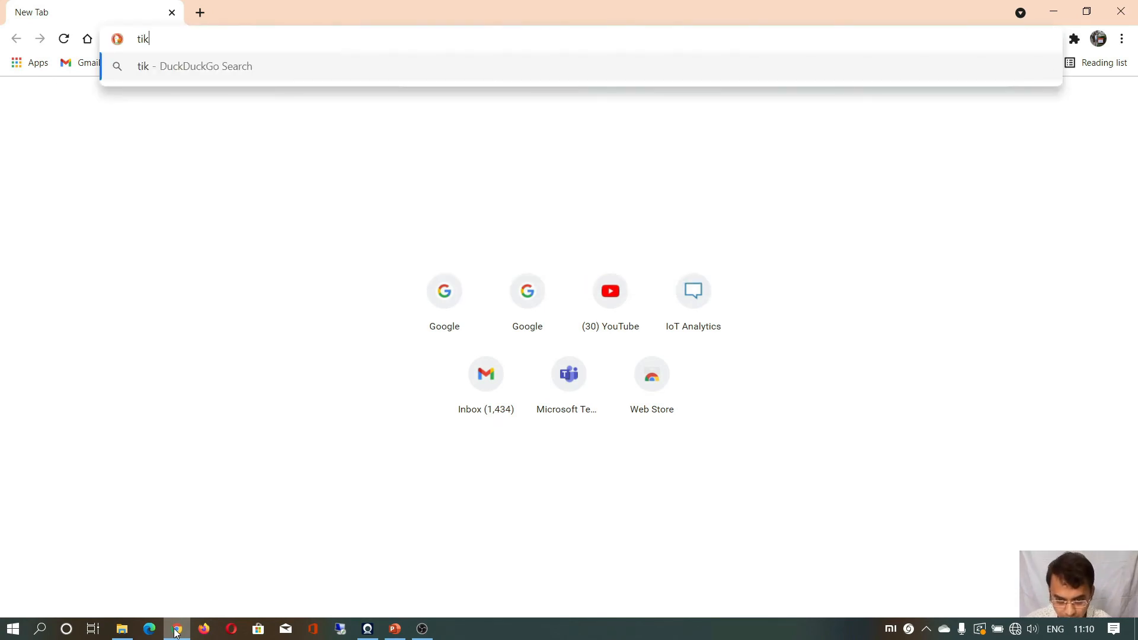
key("BackSpace")
type("nk")
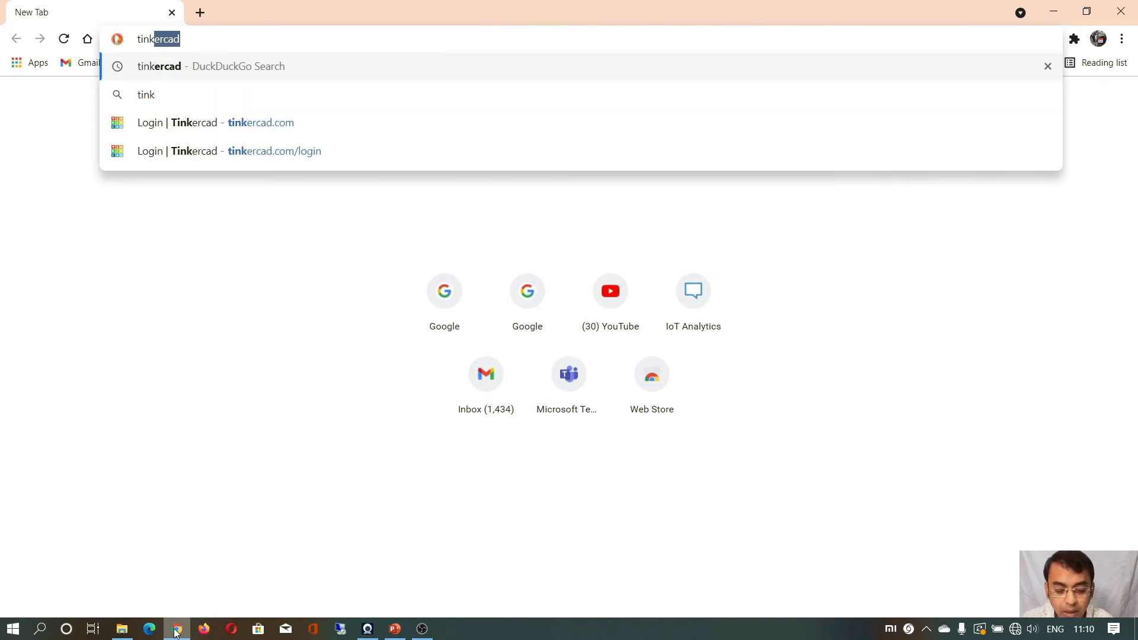
type("er")
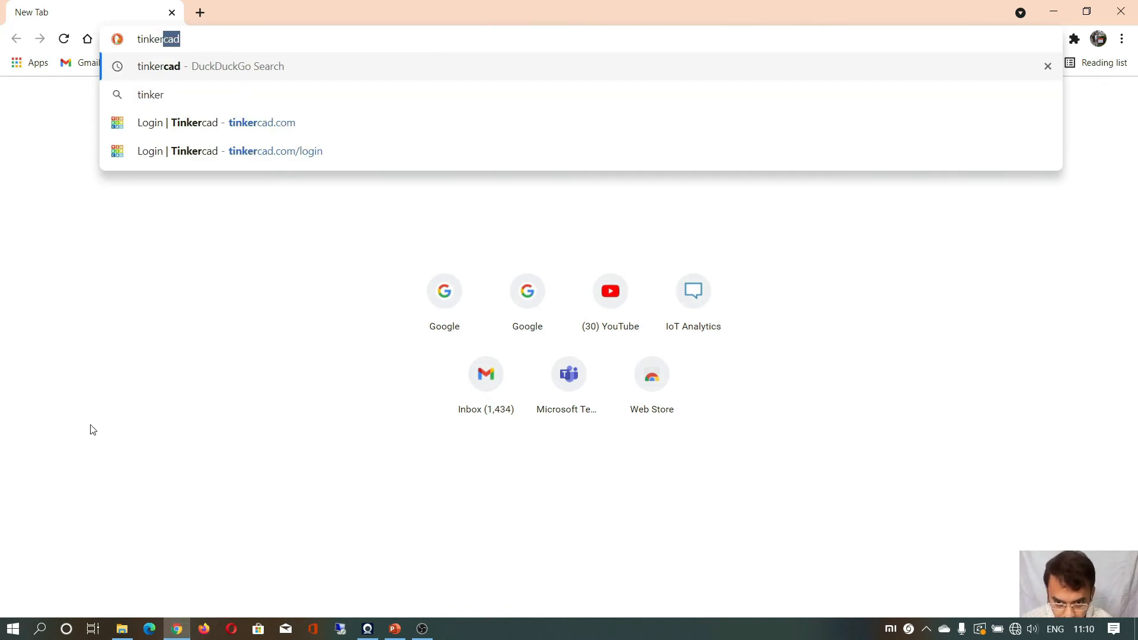
left_click(225, 34)
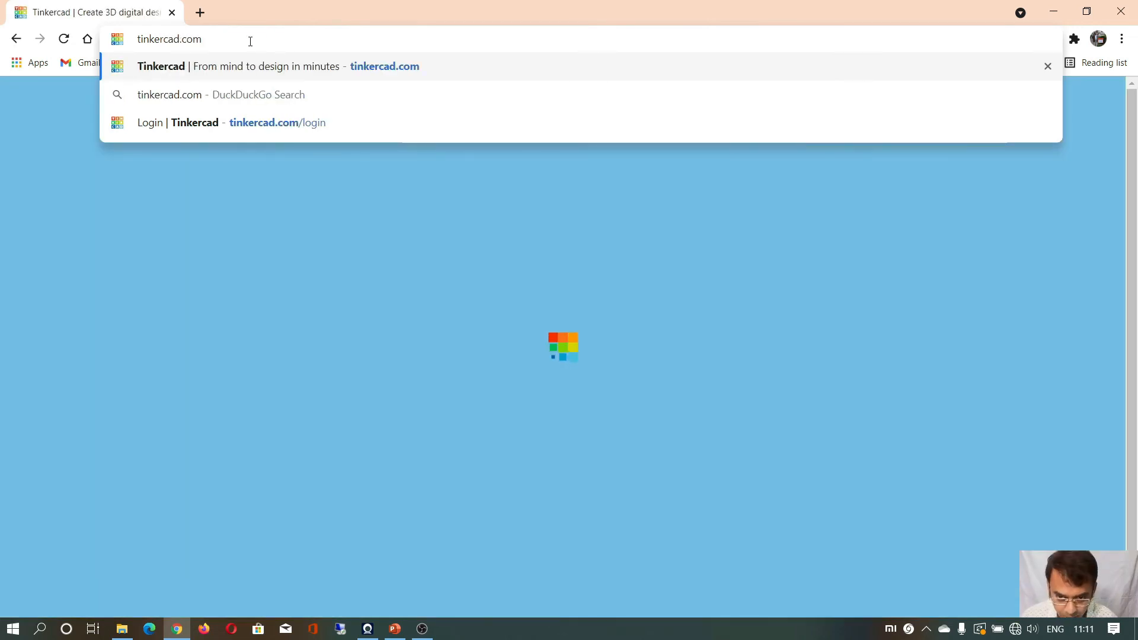
key("Return")
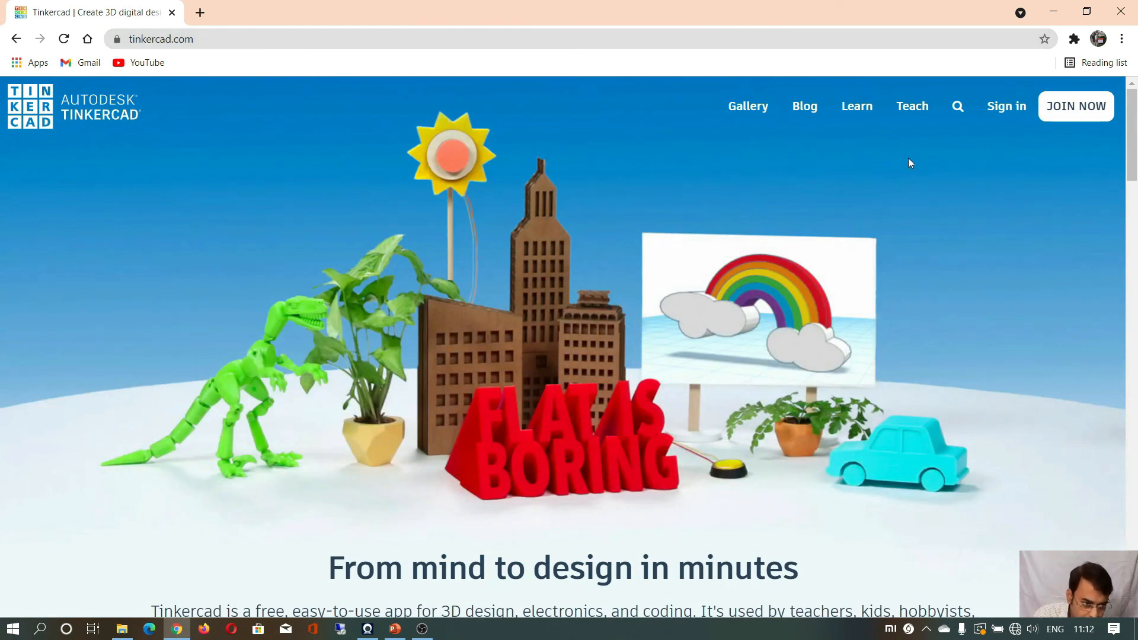
left_click(1004, 115)
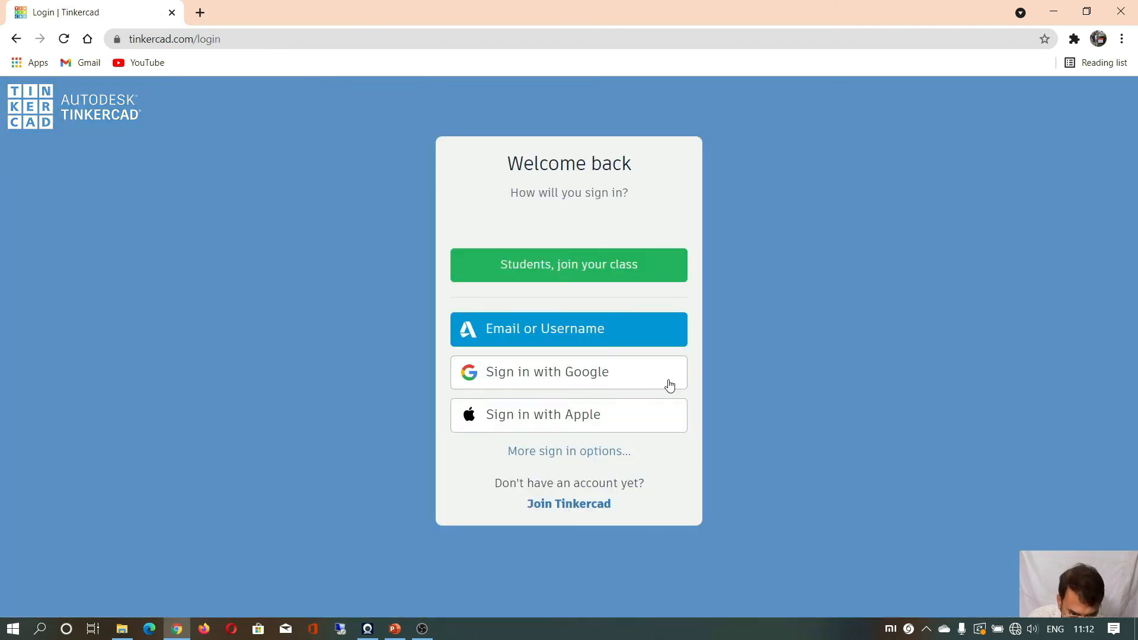
left_click(580, 381)
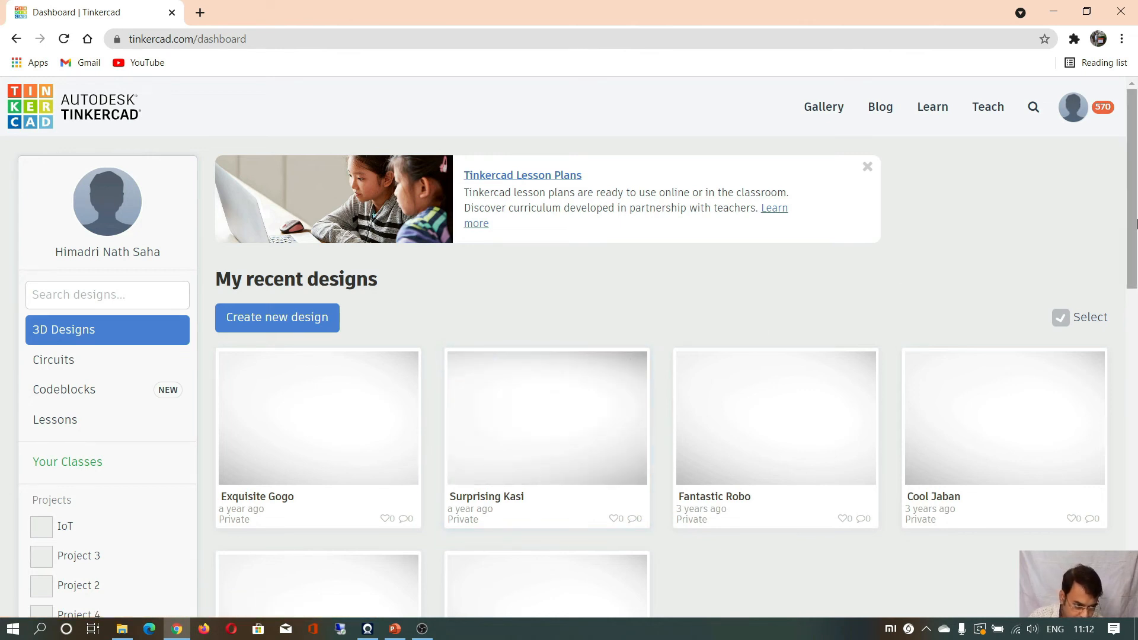
Create a new circuit from the Circuits section of the dashboard and dismiss the micro:bit component notice
mouse_move(513, 388)
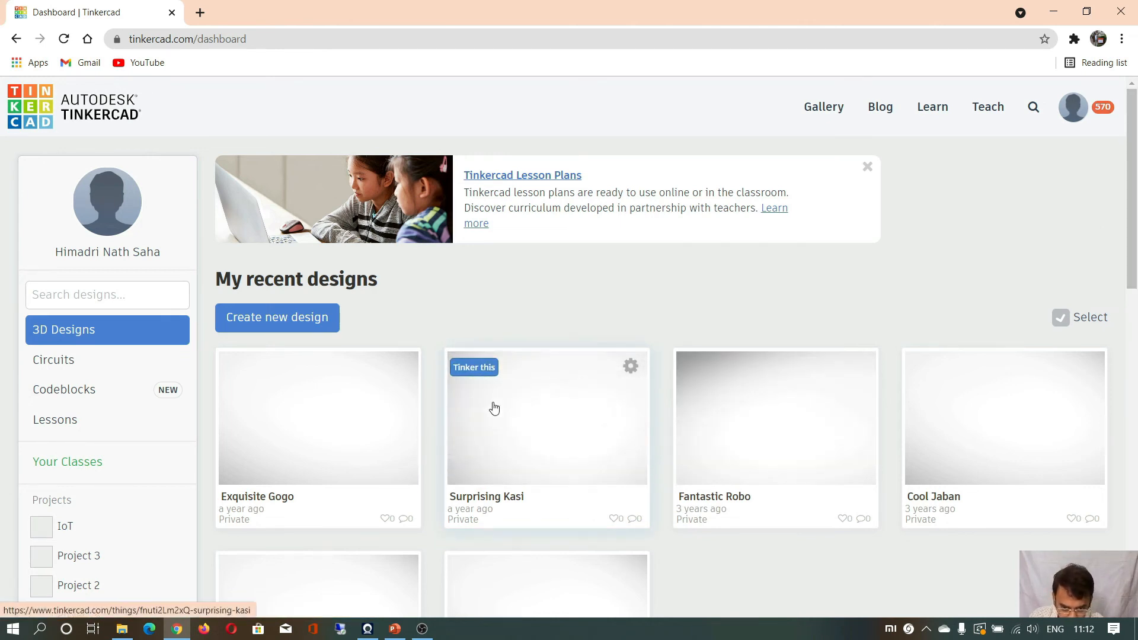
mouse_move(347, 444)
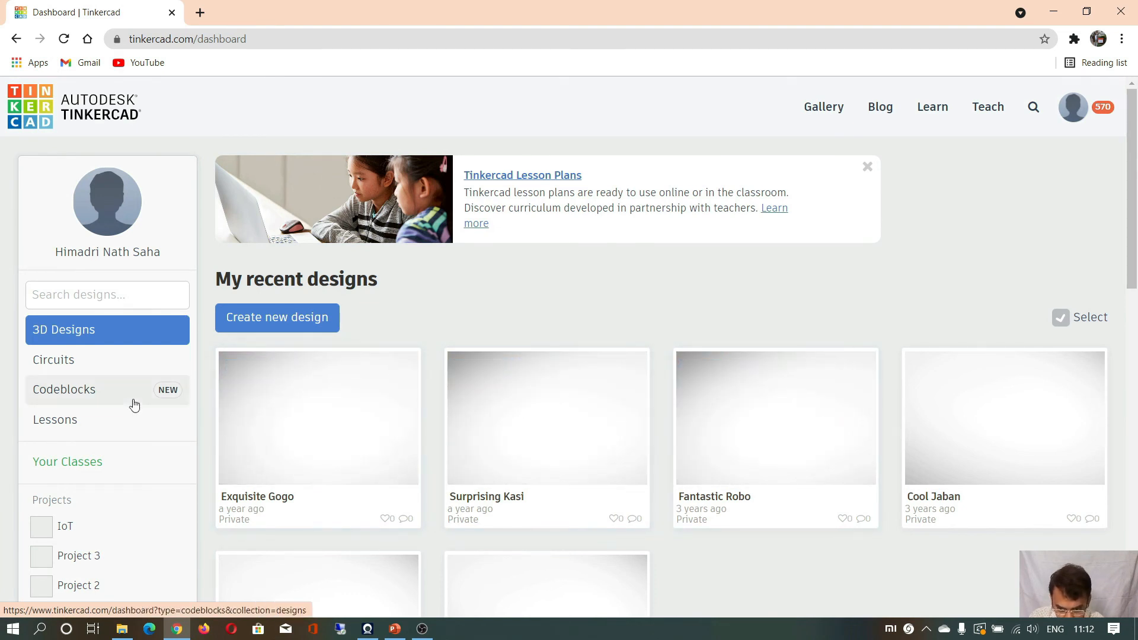
left_click(65, 366)
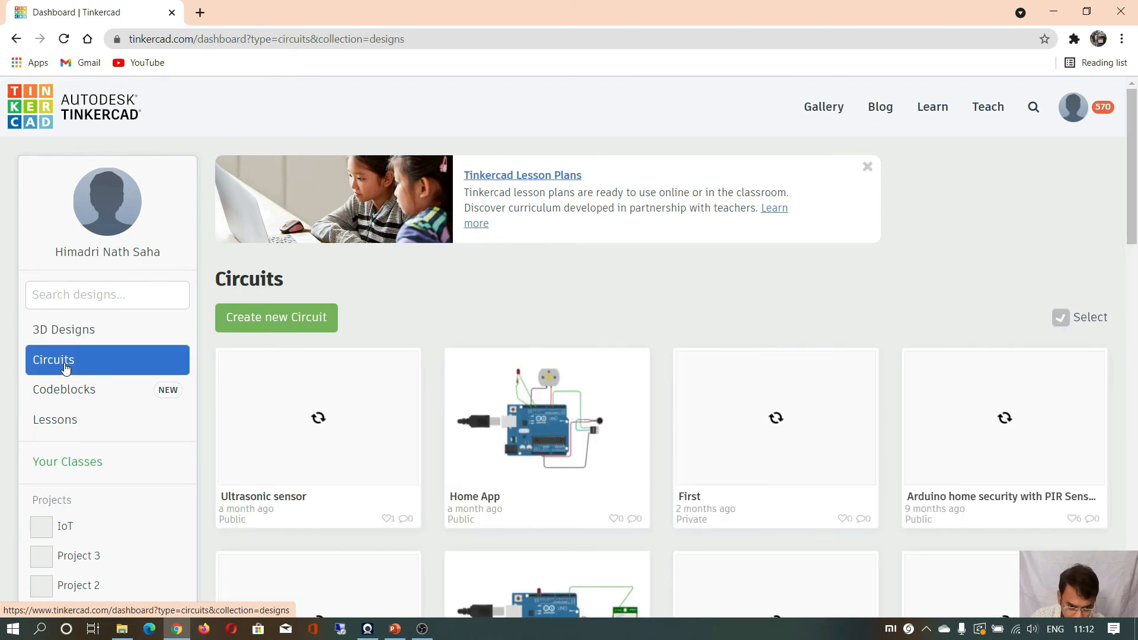
left_click(265, 317)
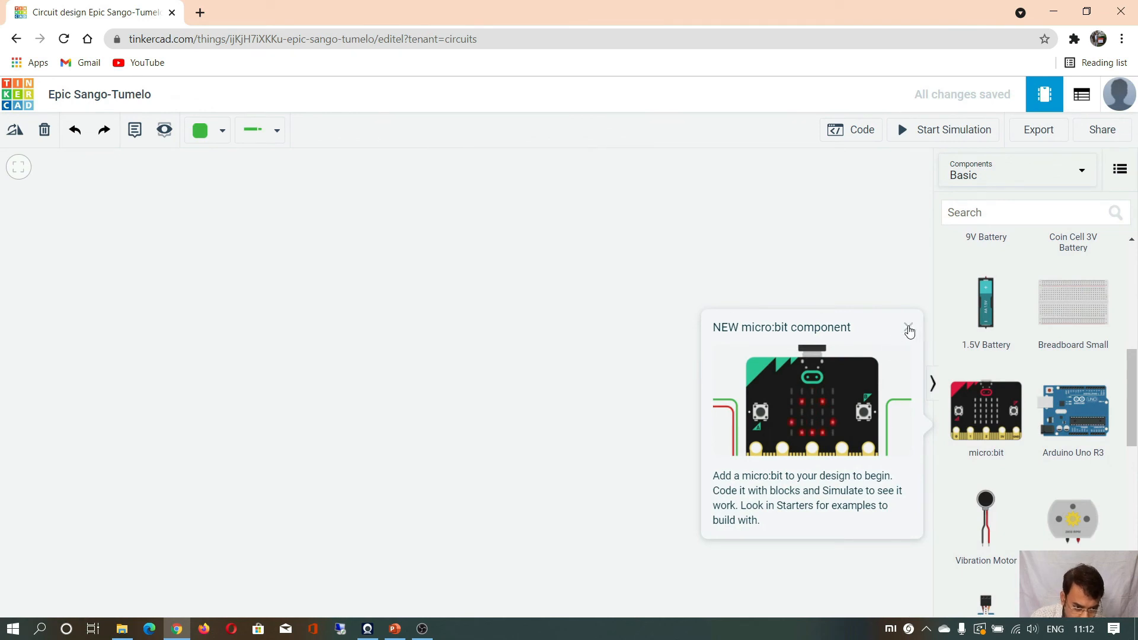
left_click(909, 327)
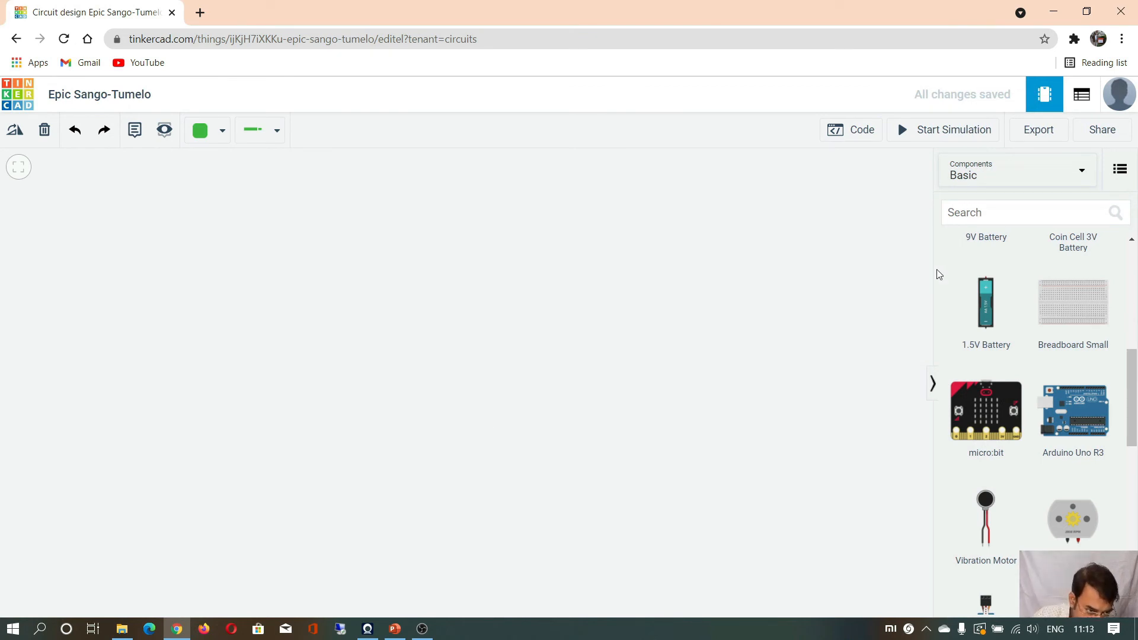
Add an Arduino Uno R3 to the workspace and shift it down to leave space above the board
left_click(977, 214)
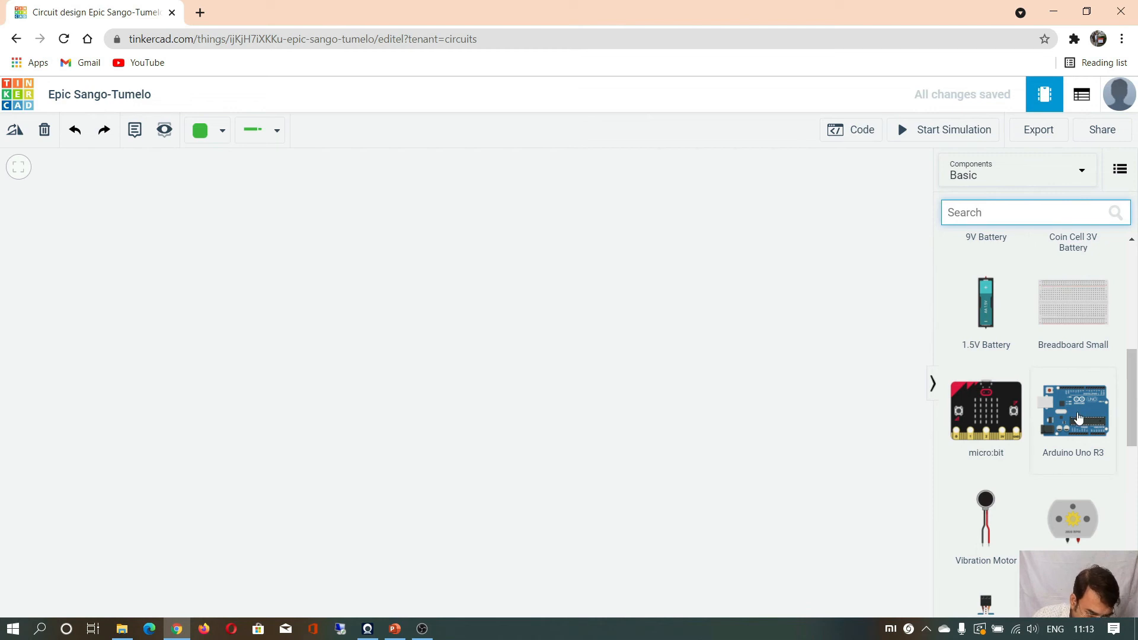
left_click_drag(1078, 418, 486, 379)
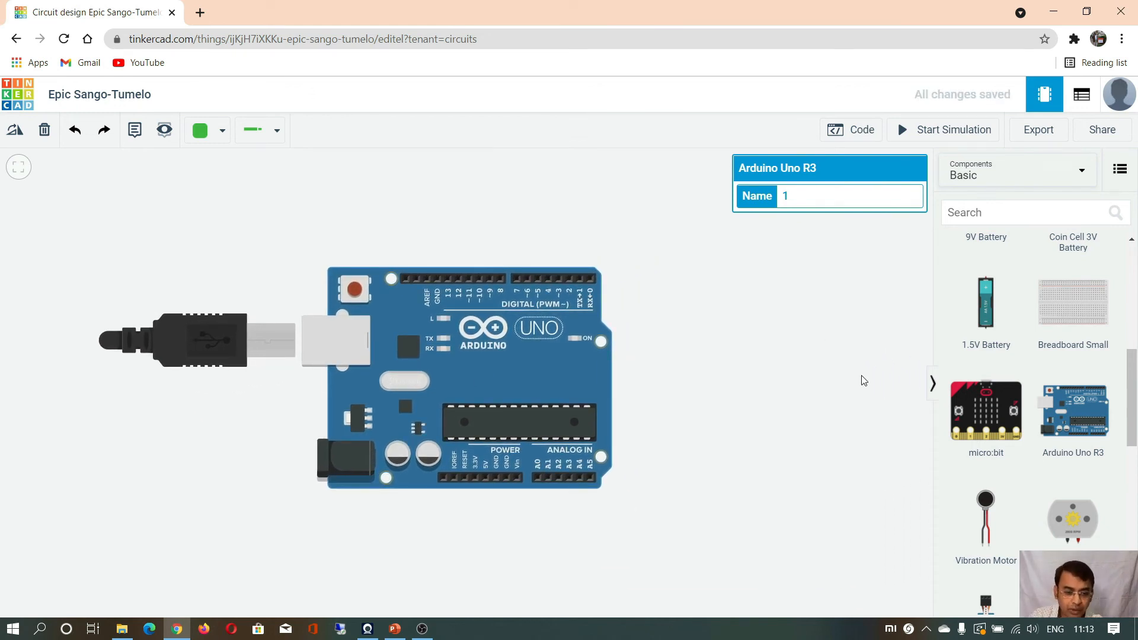
left_click_drag(546, 390, 545, 440)
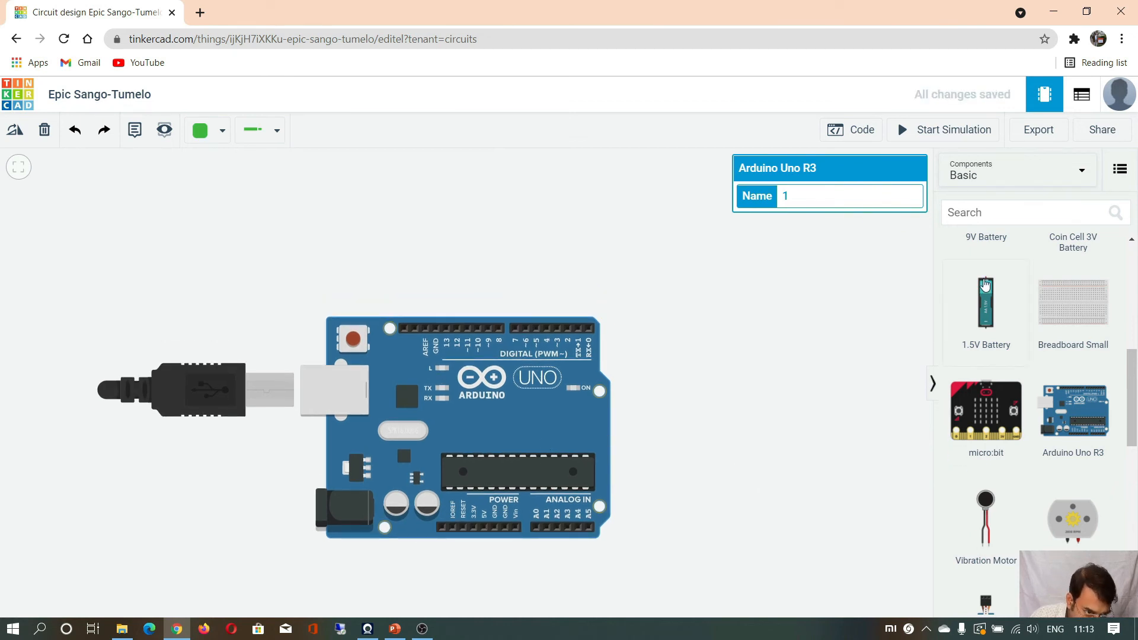
Find the LED component by searching "led" and plug it directly into the Arduino's GND and 13 pins
left_click(972, 220)
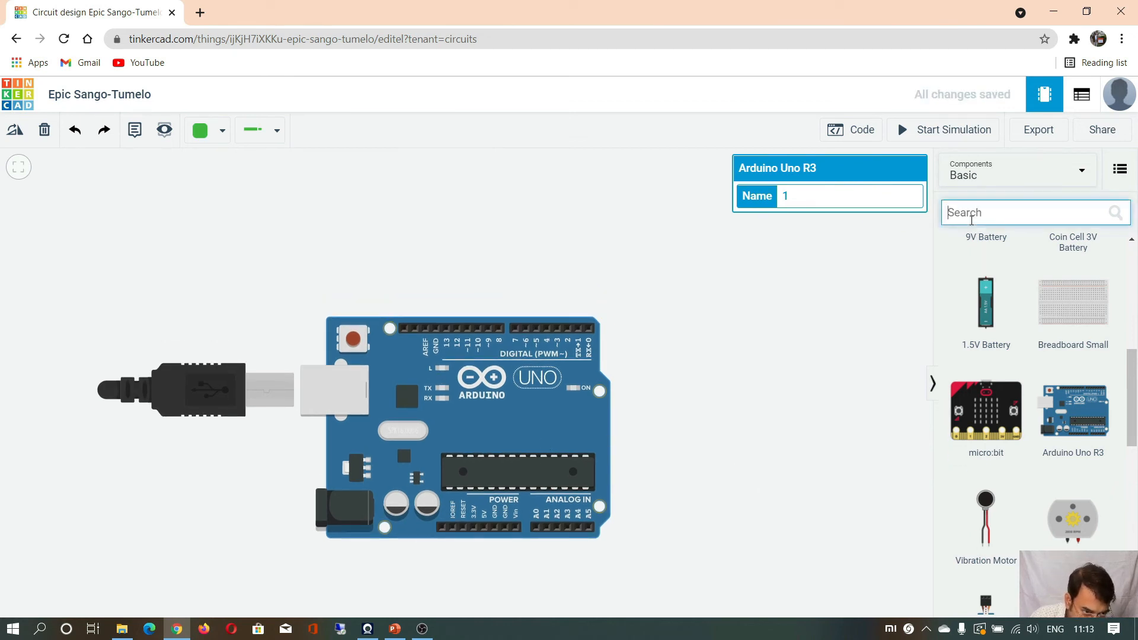
type("led")
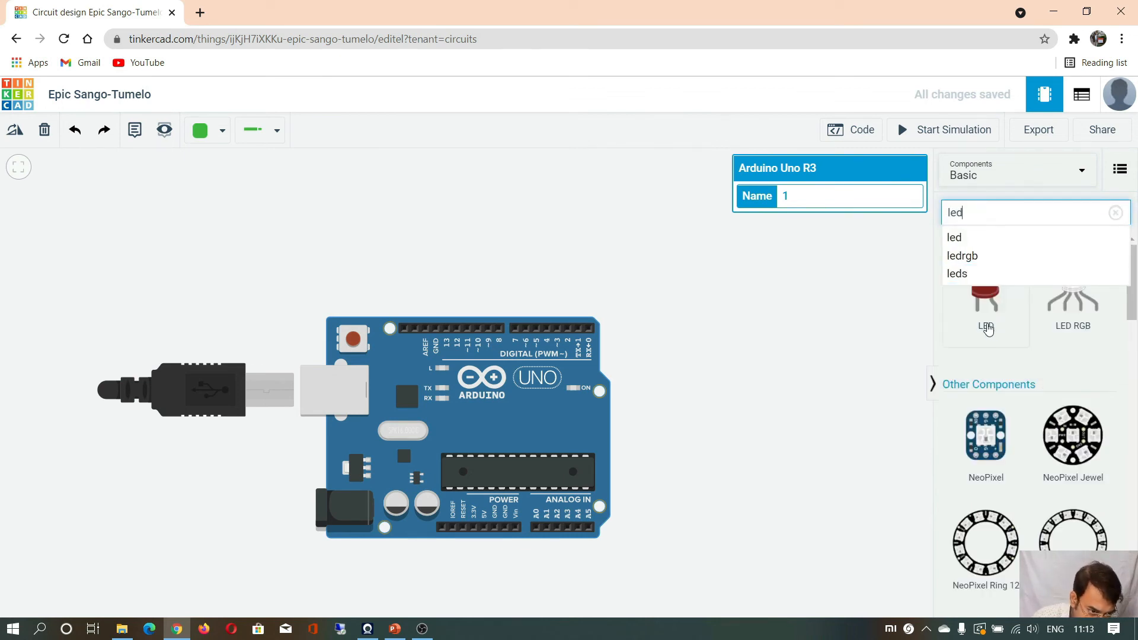
left_click_drag(982, 306, 453, 261)
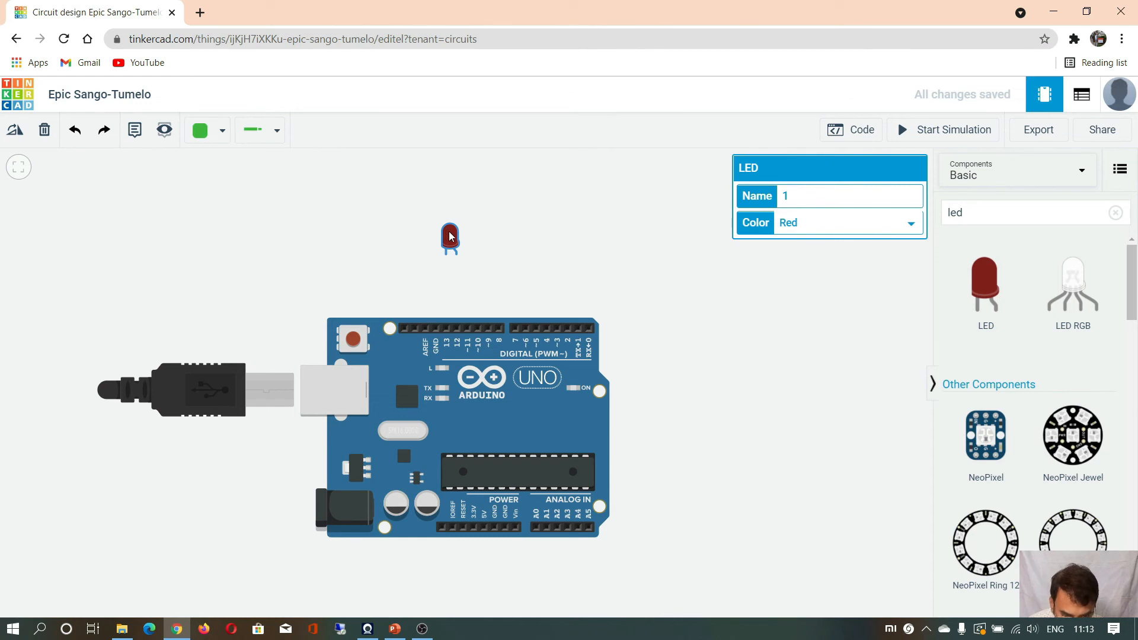
left_click_drag(450, 236, 441, 305)
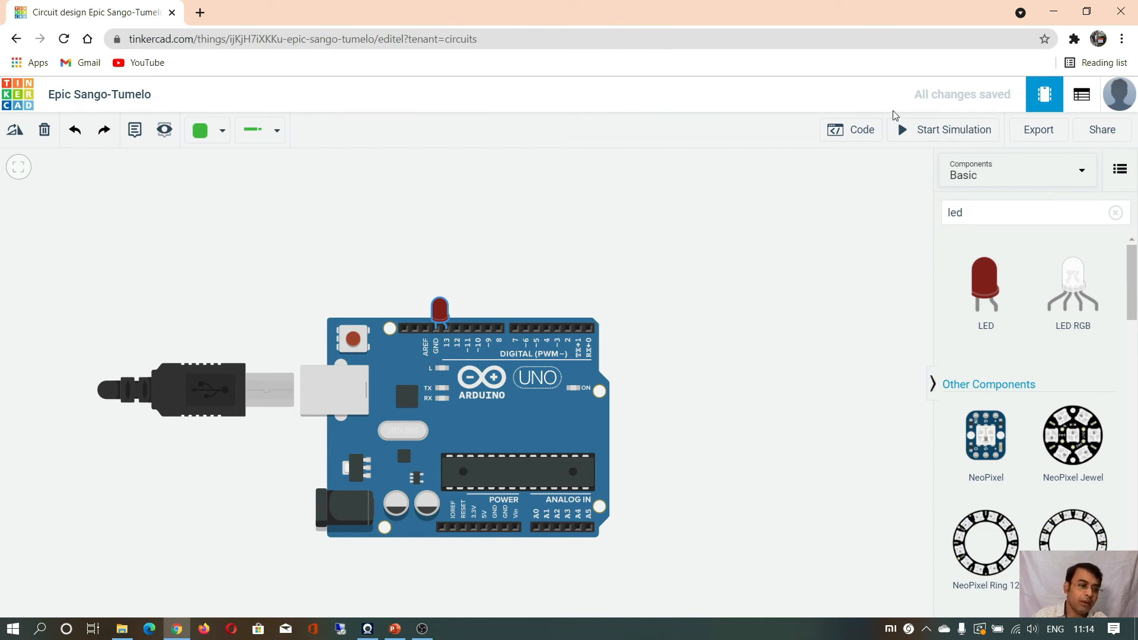
Change the Arduino's code view from Blocks to Text, review the default blink program, and close the code editor
left_click(863, 131)
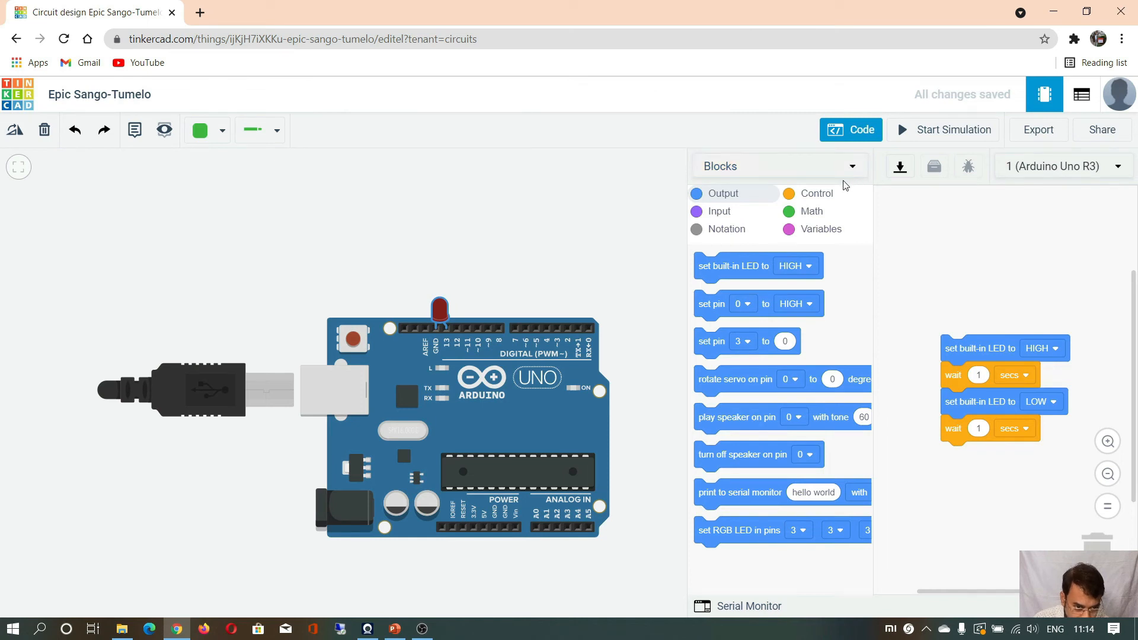
left_click(854, 168)
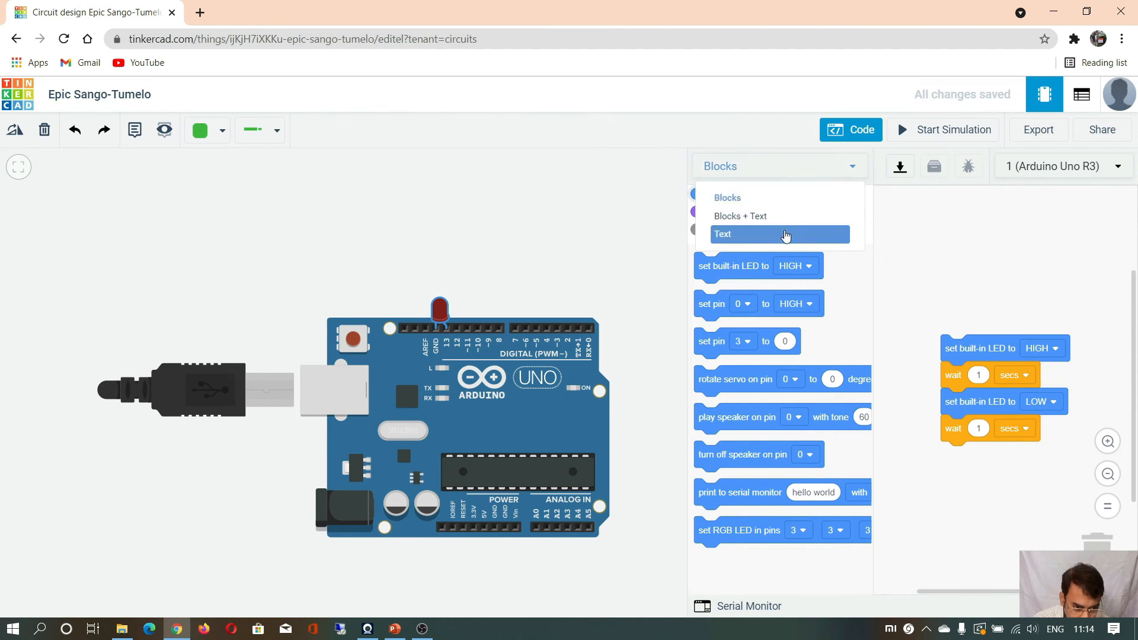
left_click(783, 232)
left_click(640, 251)
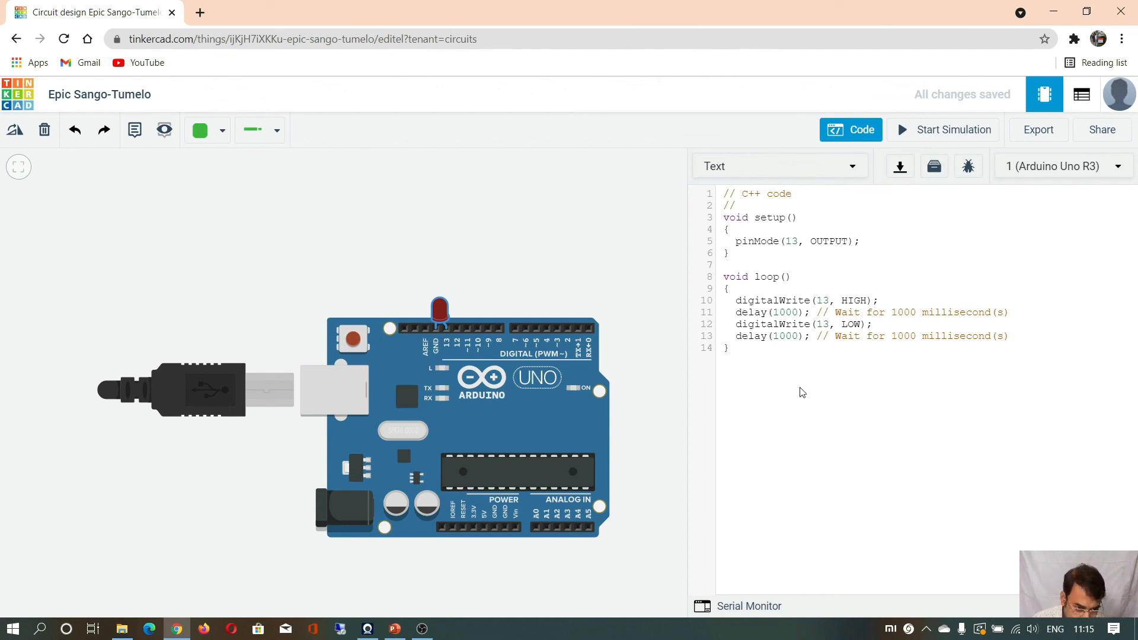
left_click(857, 136)
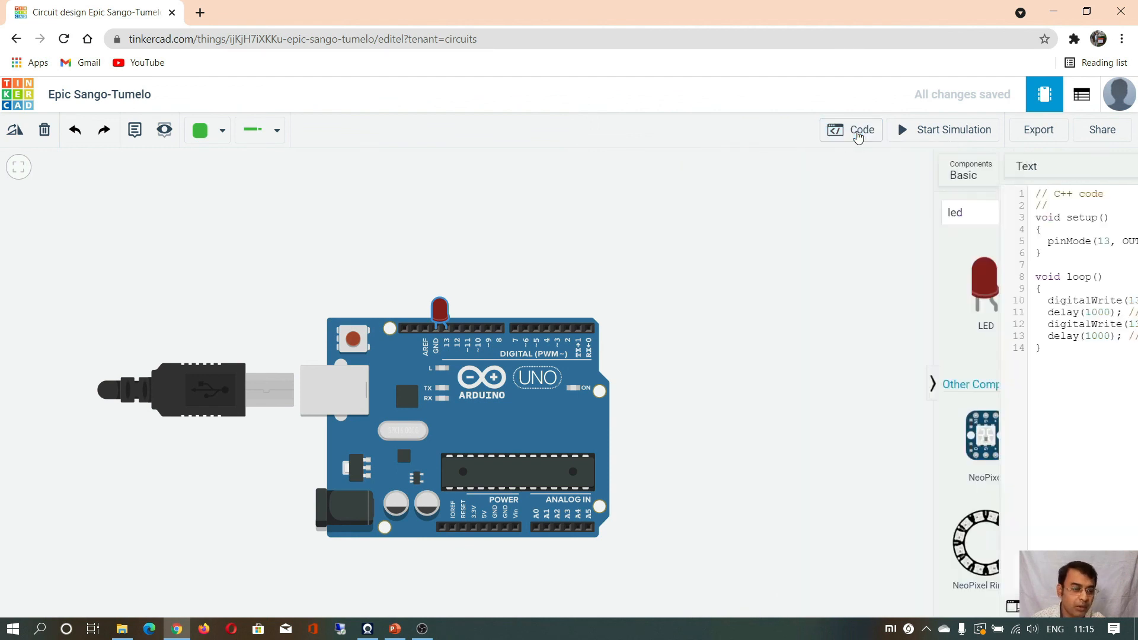
Run the simulation to check how the LED on pin 13 behaves, and stop it
left_click(941, 134)
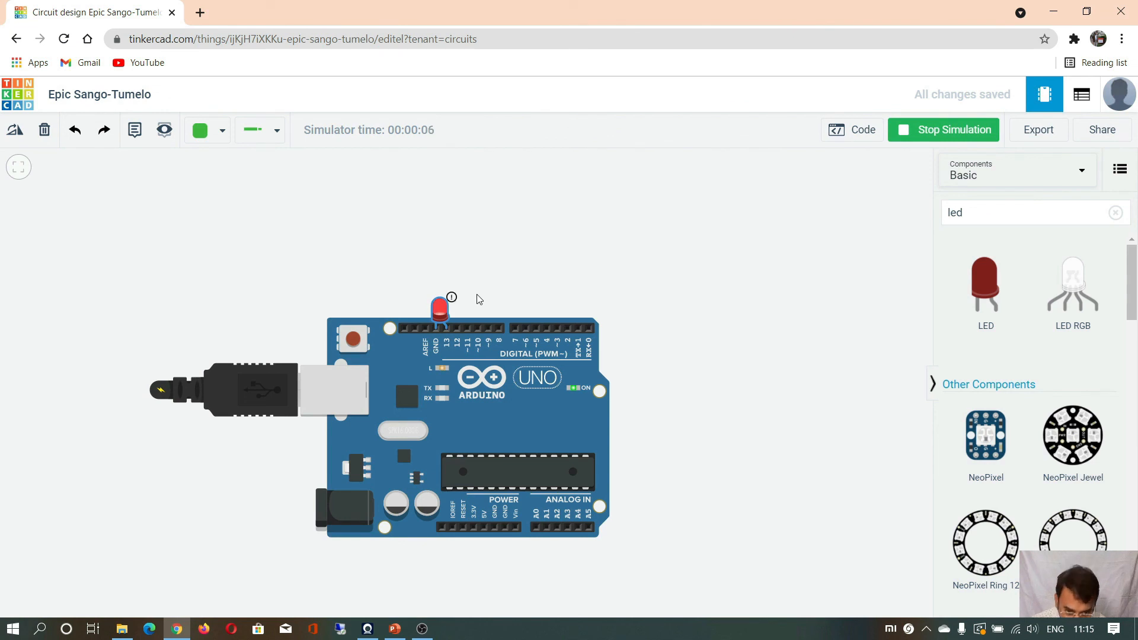
mouse_move(457, 306)
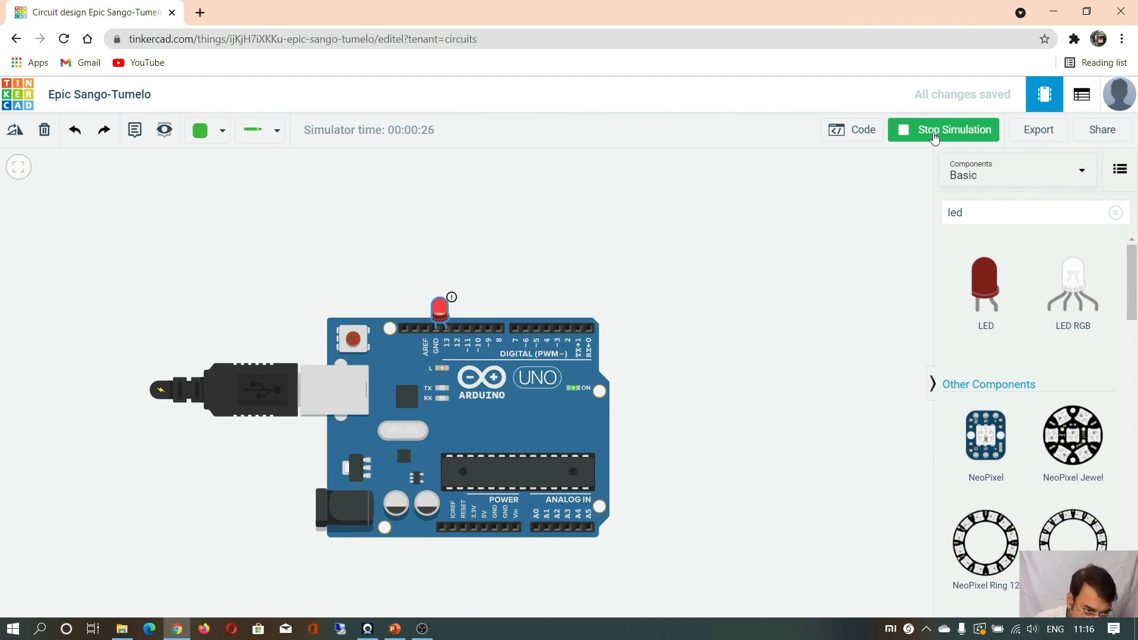
left_click(935, 131)
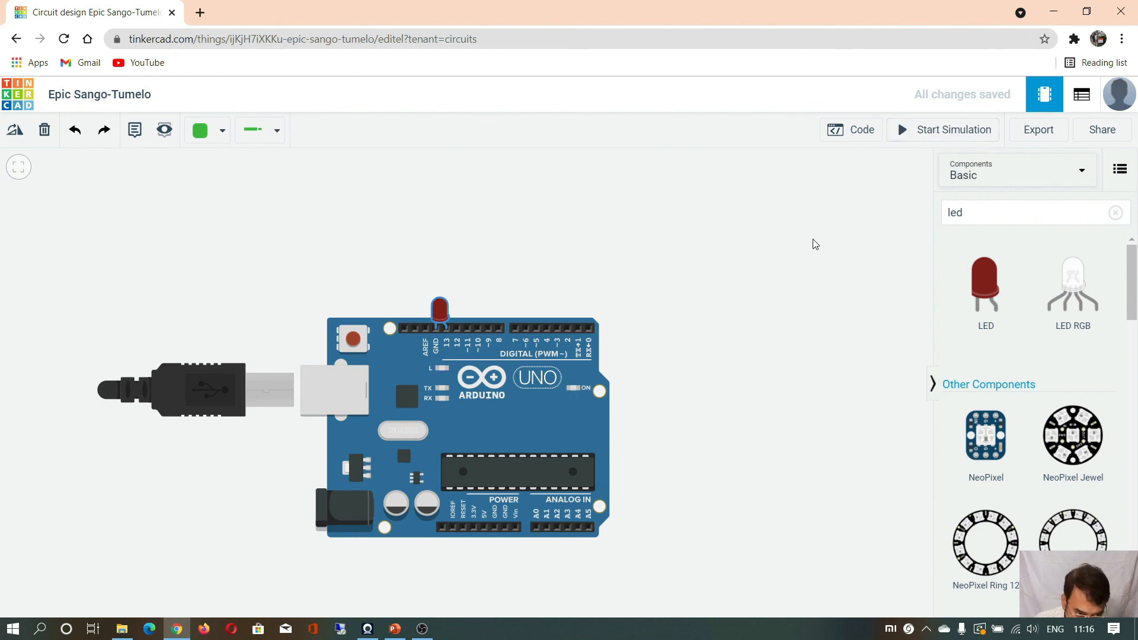
Search the components for "resis", place a resistor above the Arduino, and lift the LED off the board's pins
left_click(974, 215)
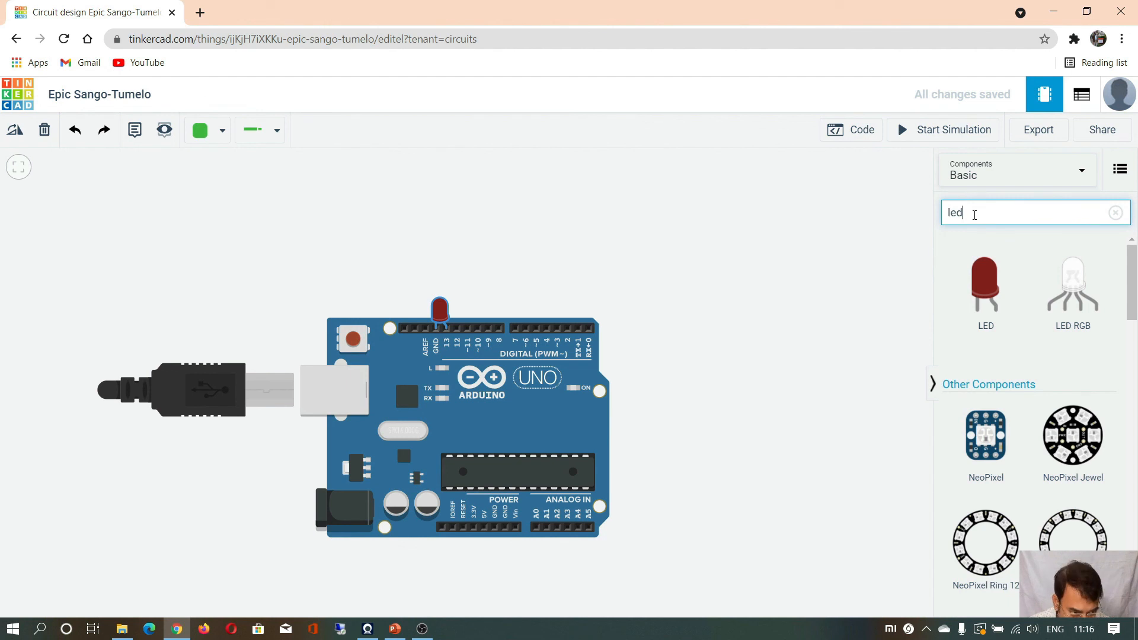
key("BackSpace")
key("BackSpace")
key("BackSpace")
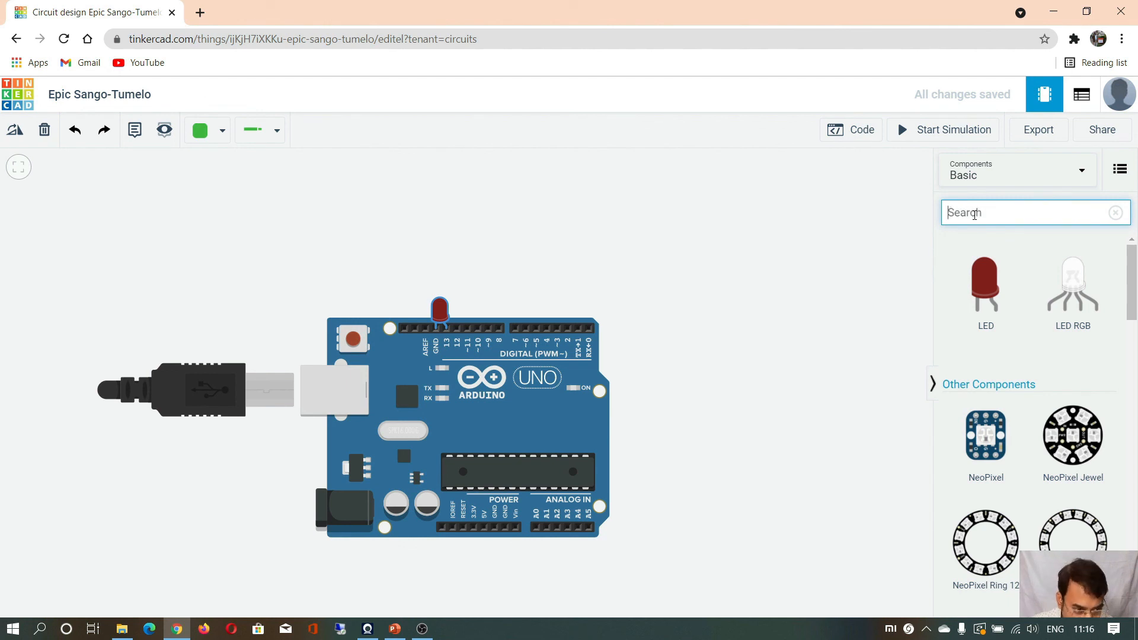
type("res")
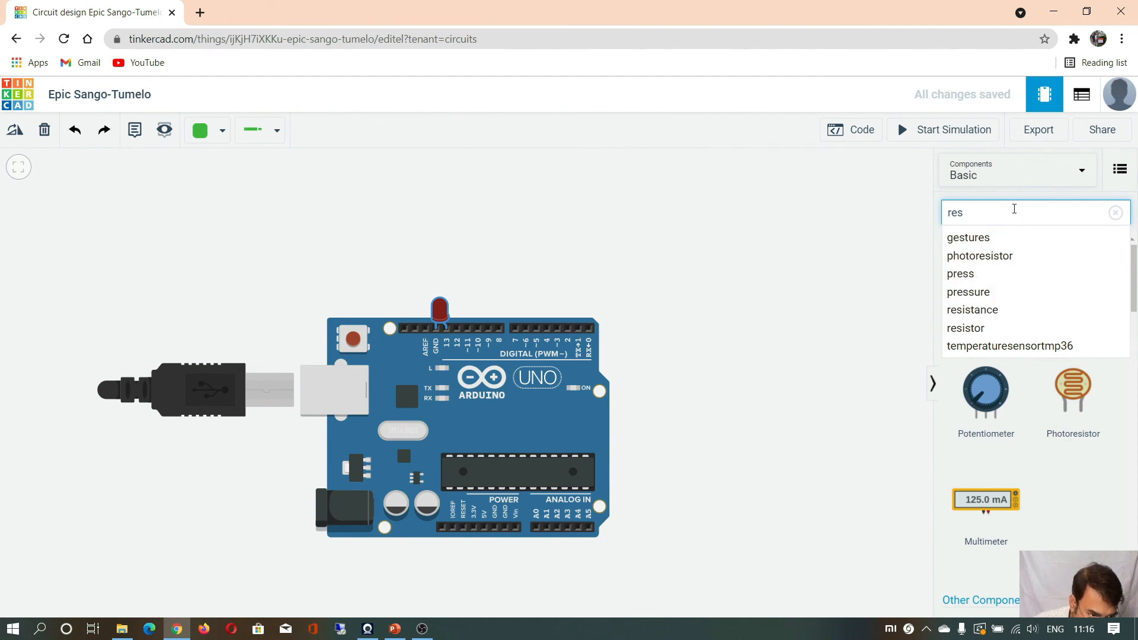
type("is")
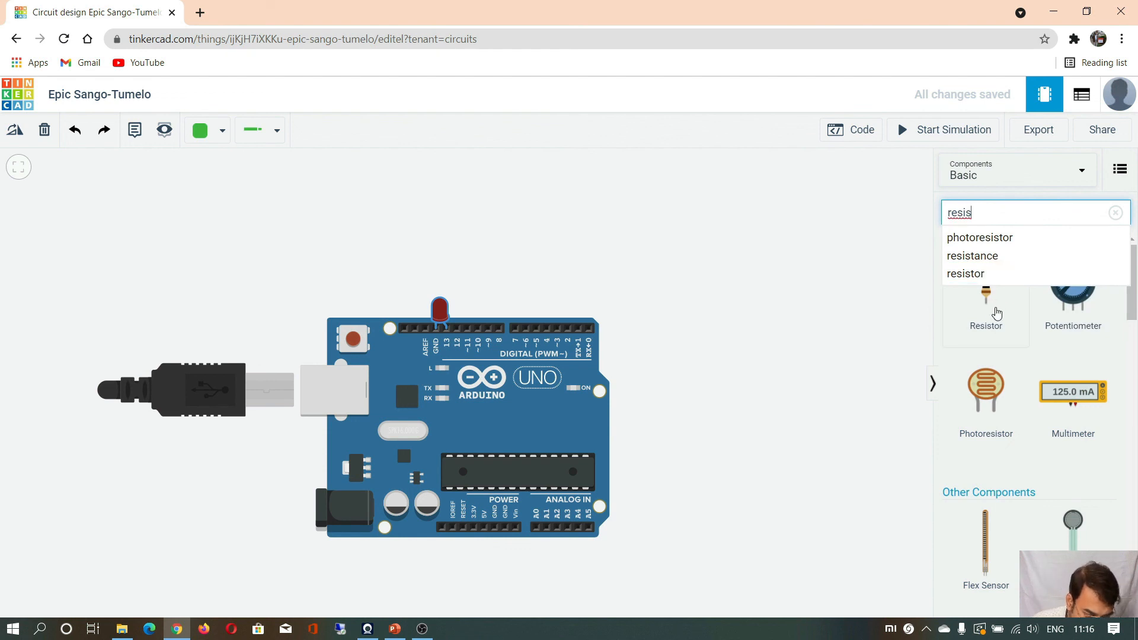
left_click_drag(997, 313, 578, 261)
left_click(440, 308)
left_click_drag(440, 308, 453, 254)
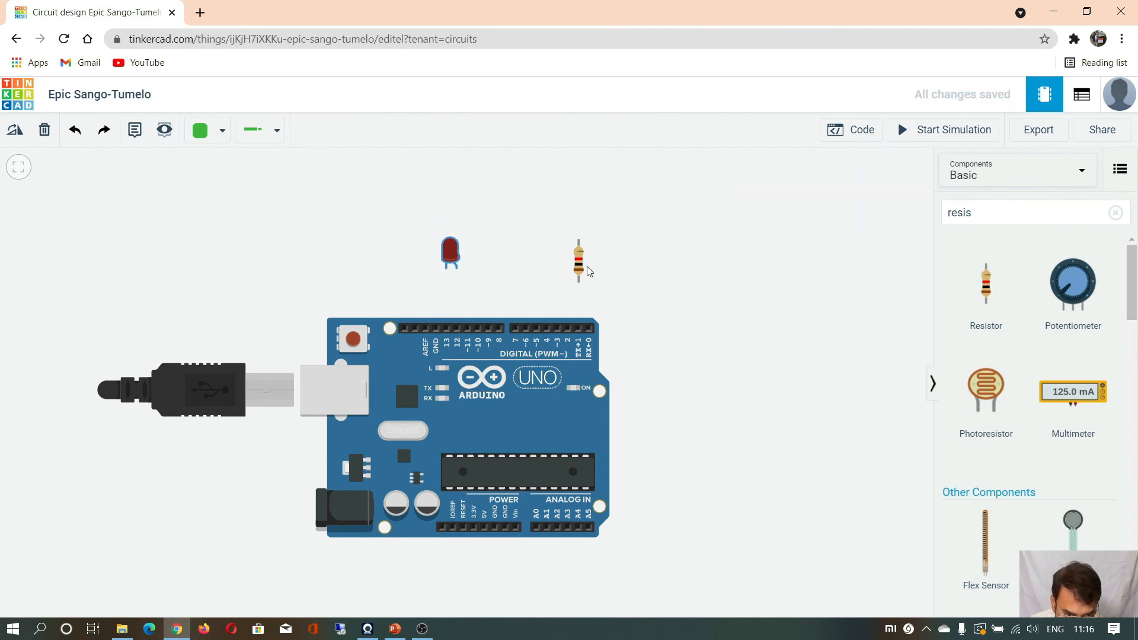
Position the resistor directly under the LED's left leg and wire its Terminal 1 to the Arduino's upper GND pin
left_click_drag(582, 272, 454, 298)
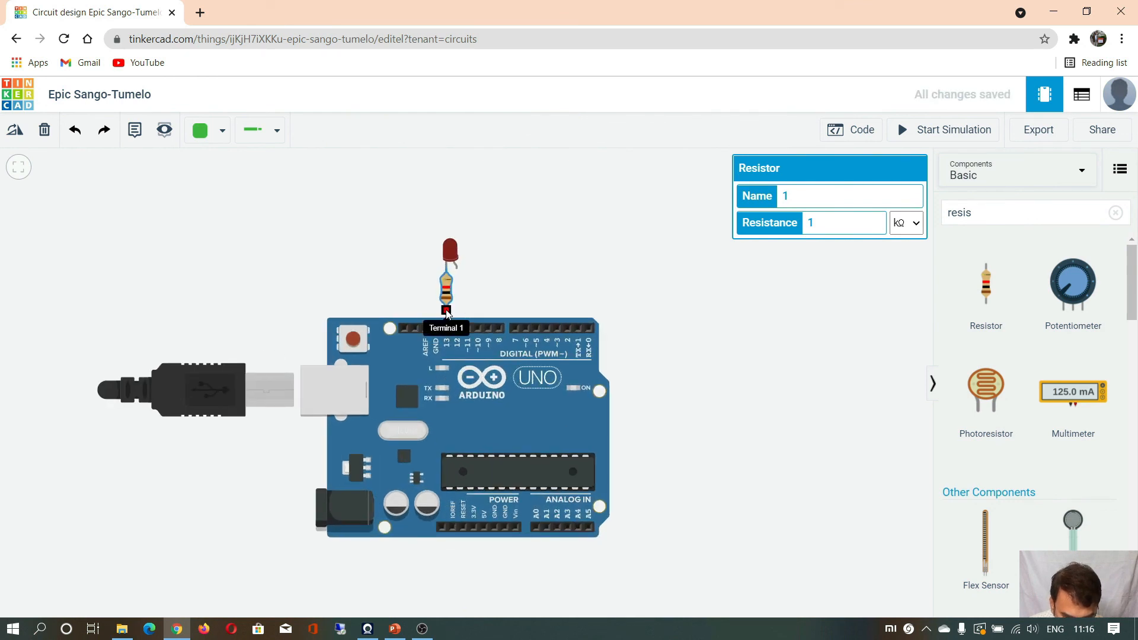
left_click(447, 310)
left_click(434, 326)
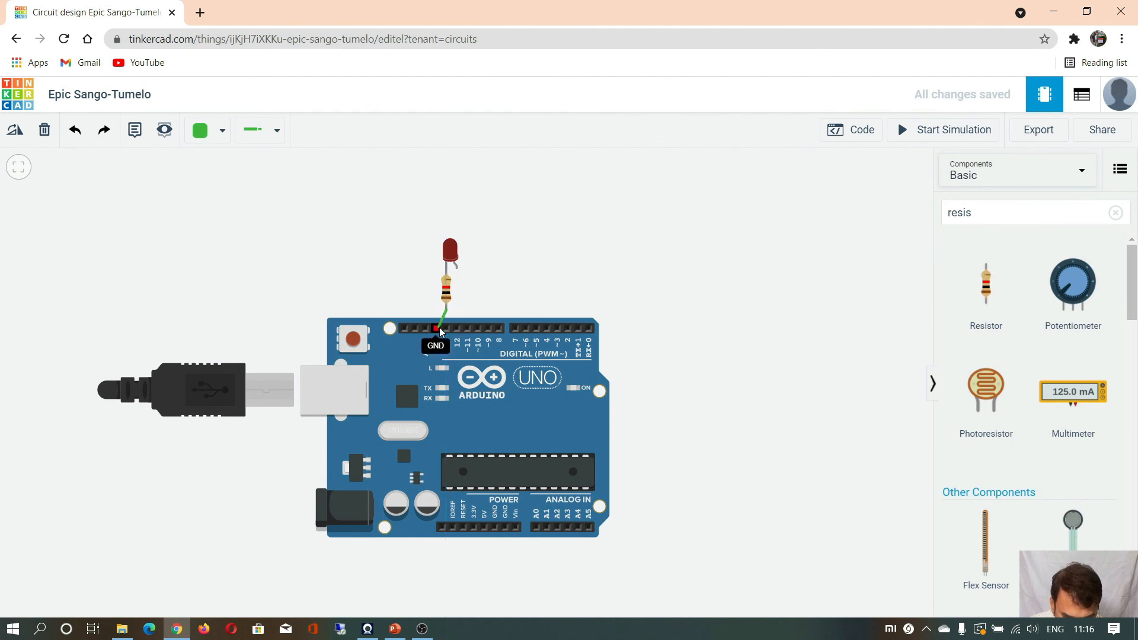
Finish the resistor's wire at the Arduino's upper GND pin and wire the LED's anode to digital pin 12
left_click(436, 325)
scroll(463, 276, "up", 2)
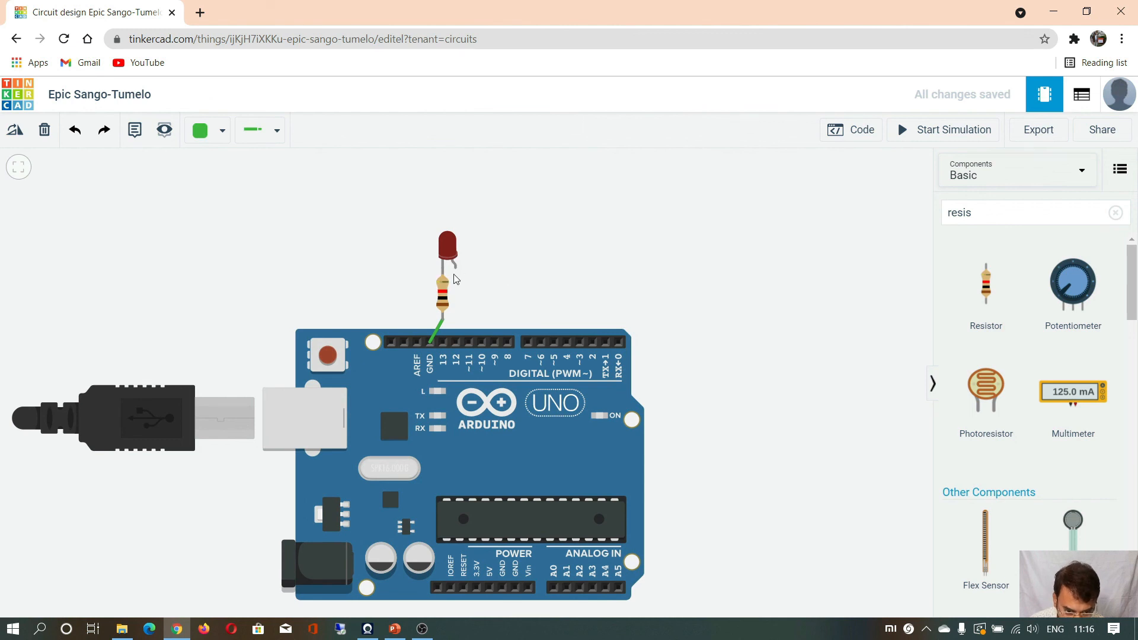
left_click(455, 268)
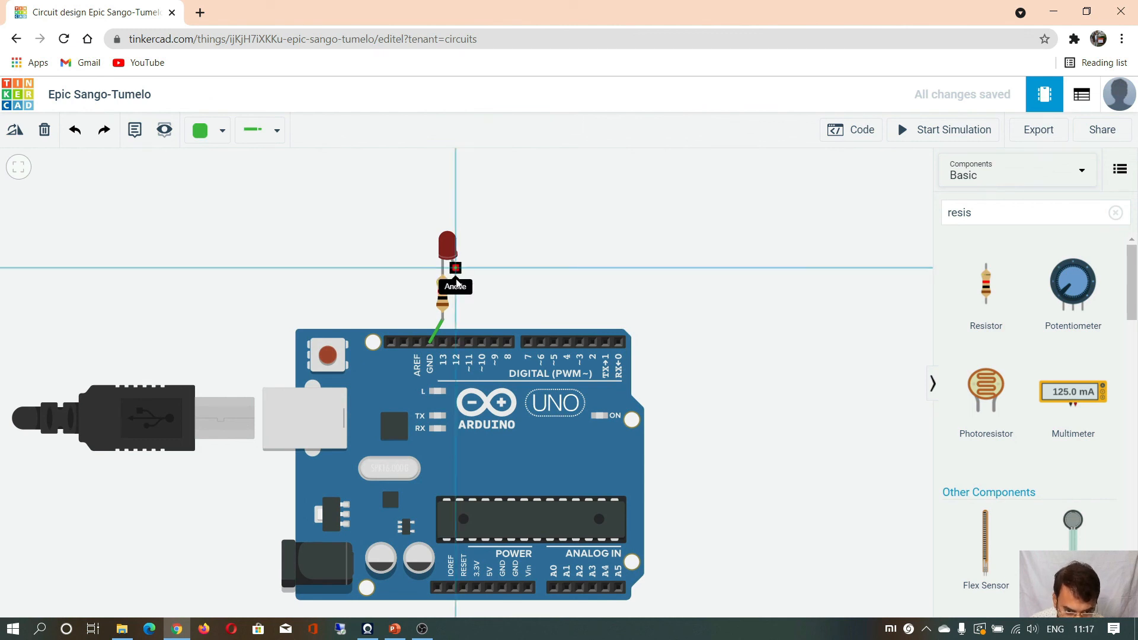
left_click(450, 338)
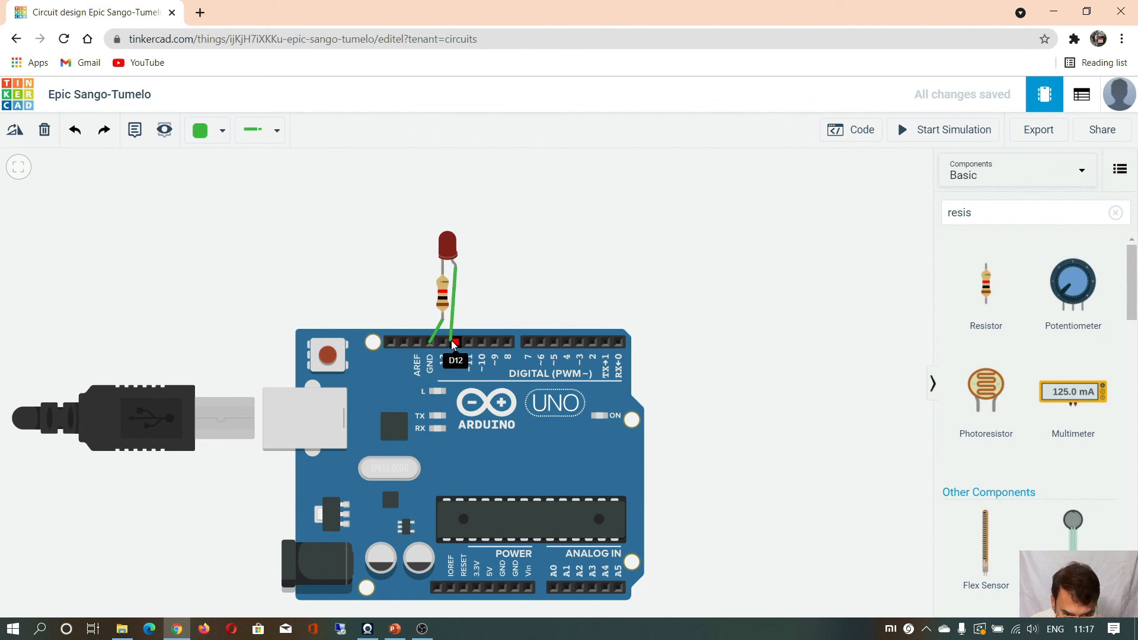
left_click(453, 342)
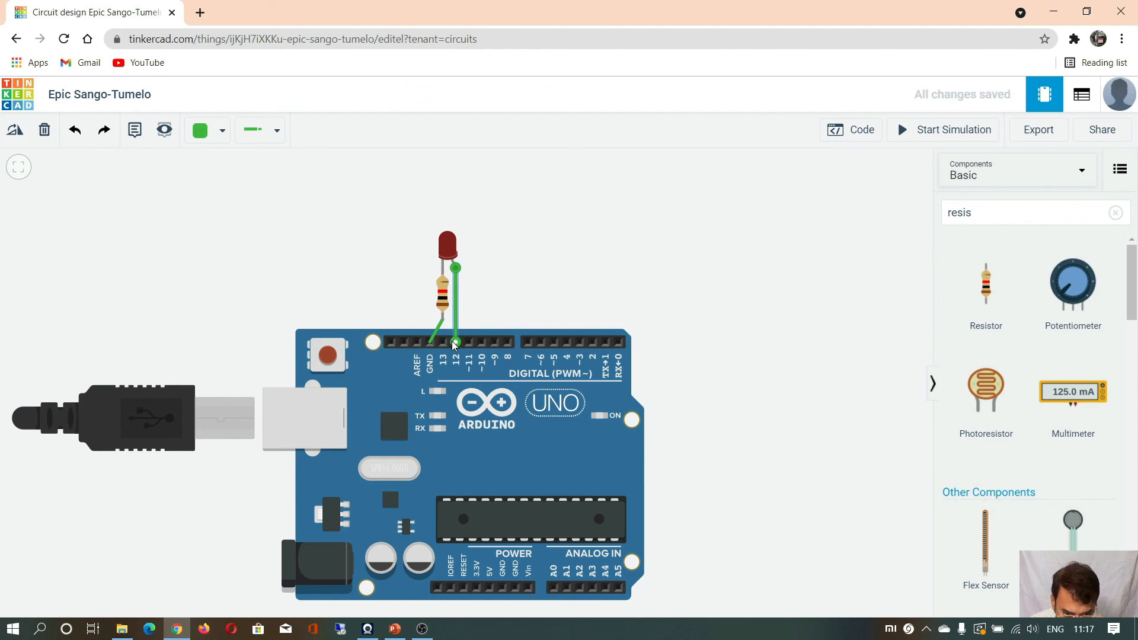
left_click(520, 296)
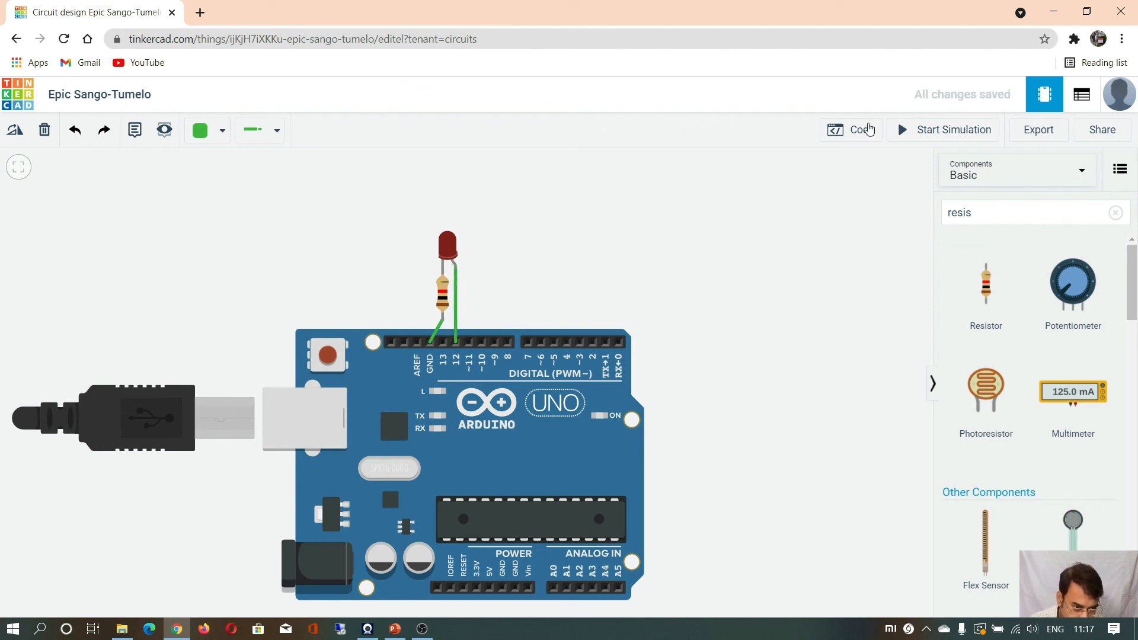
In the Arduino's text code, set the pin number to 12 in the pinMode call and both digitalWrite calls
left_click(857, 138)
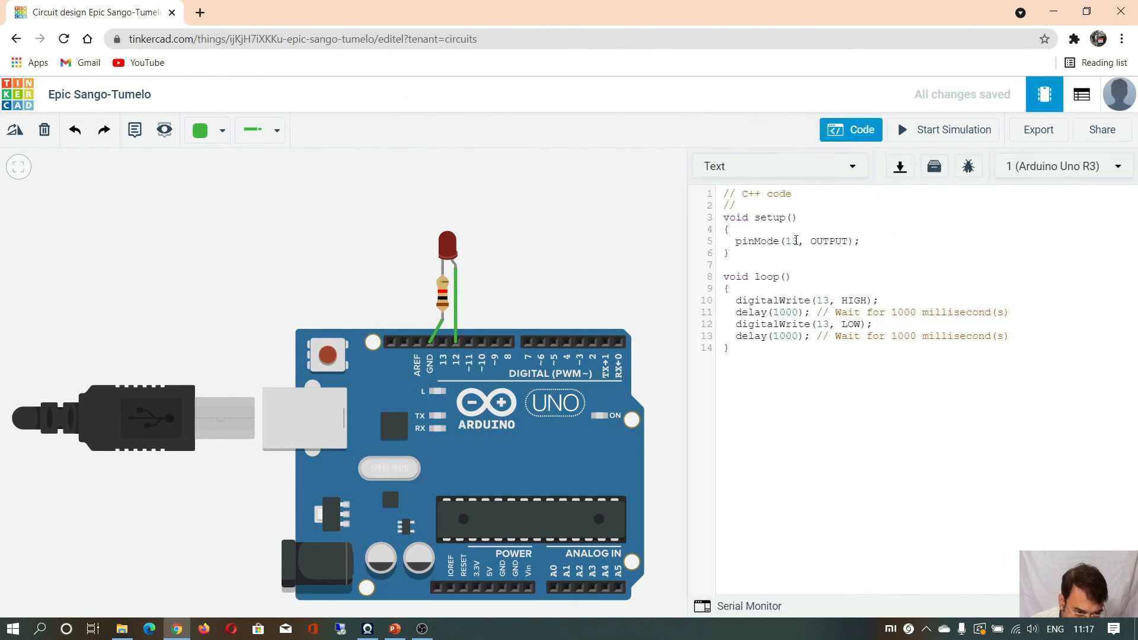
left_click(798, 242)
key("BackSpace")
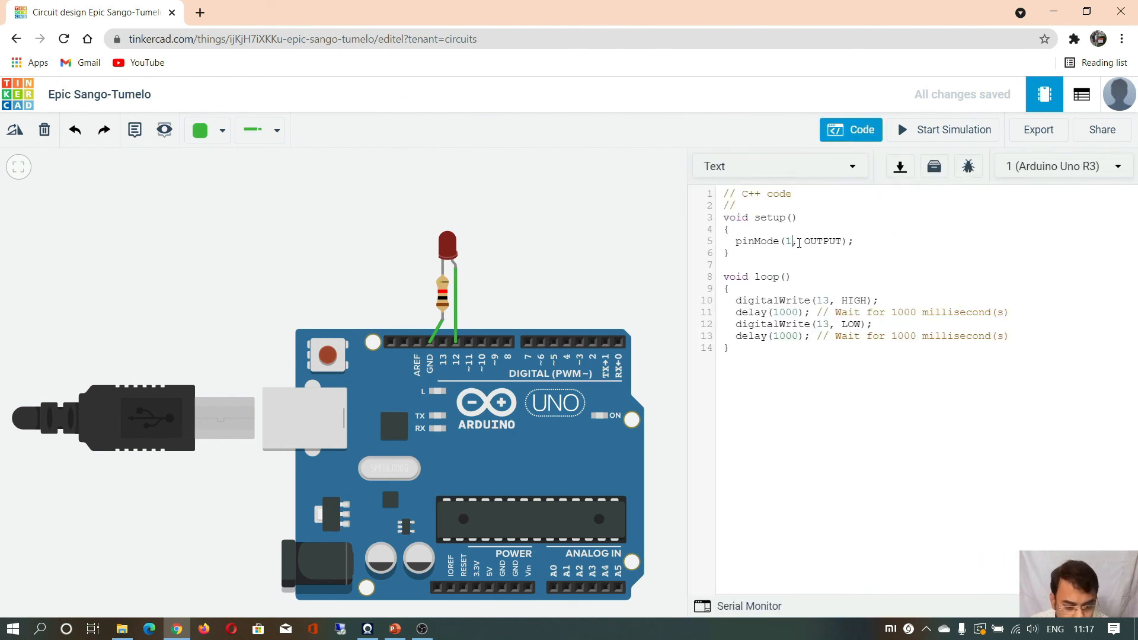
type("2")
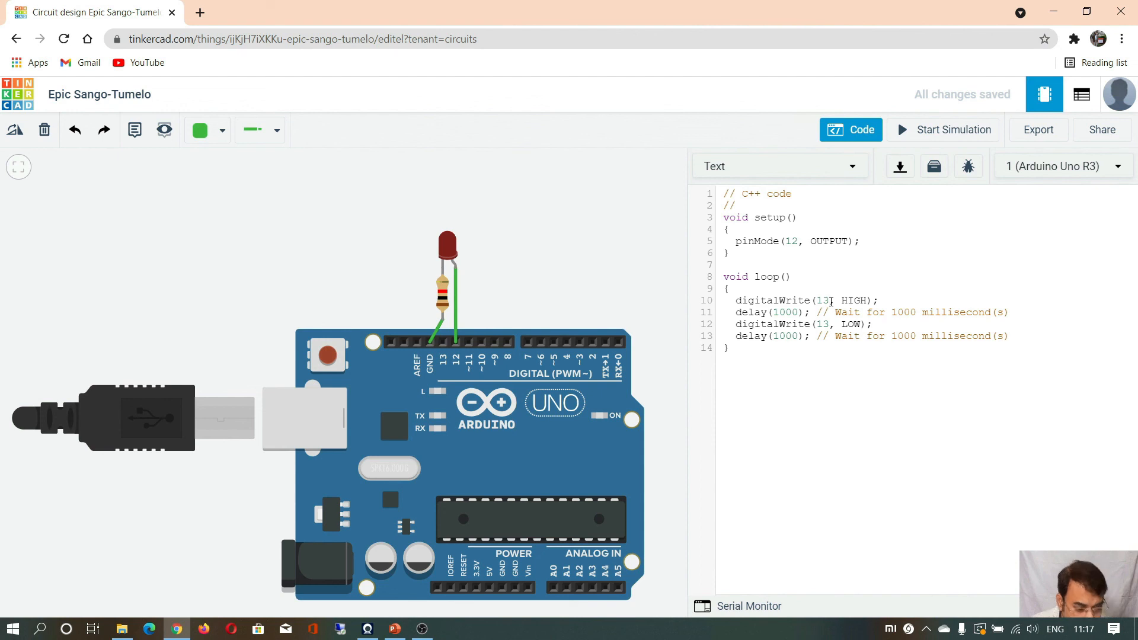
left_click(831, 302)
key("BackSpace")
type("2")
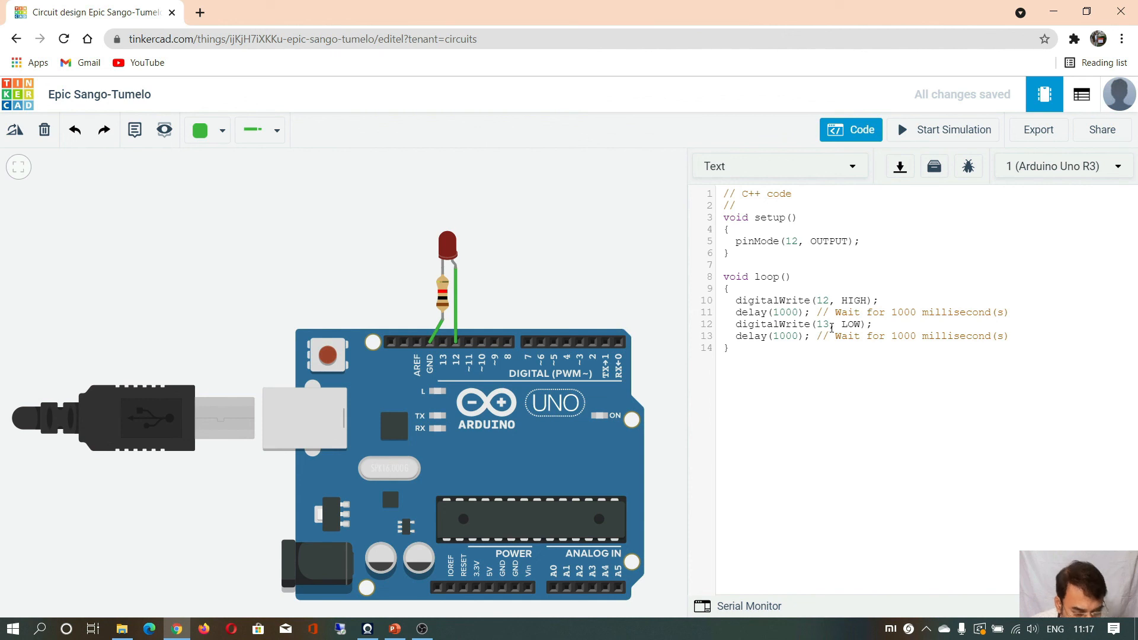
double_click(825, 325)
type("12")
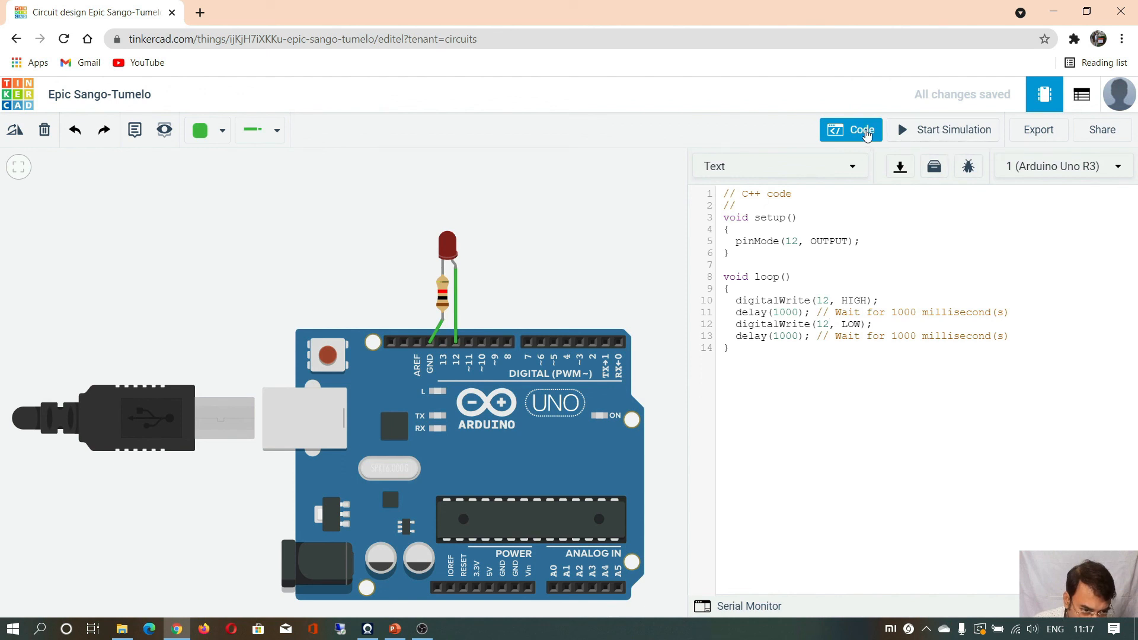
Close the code editor and start the simulation of the LED on pin 12
left_click(864, 131)
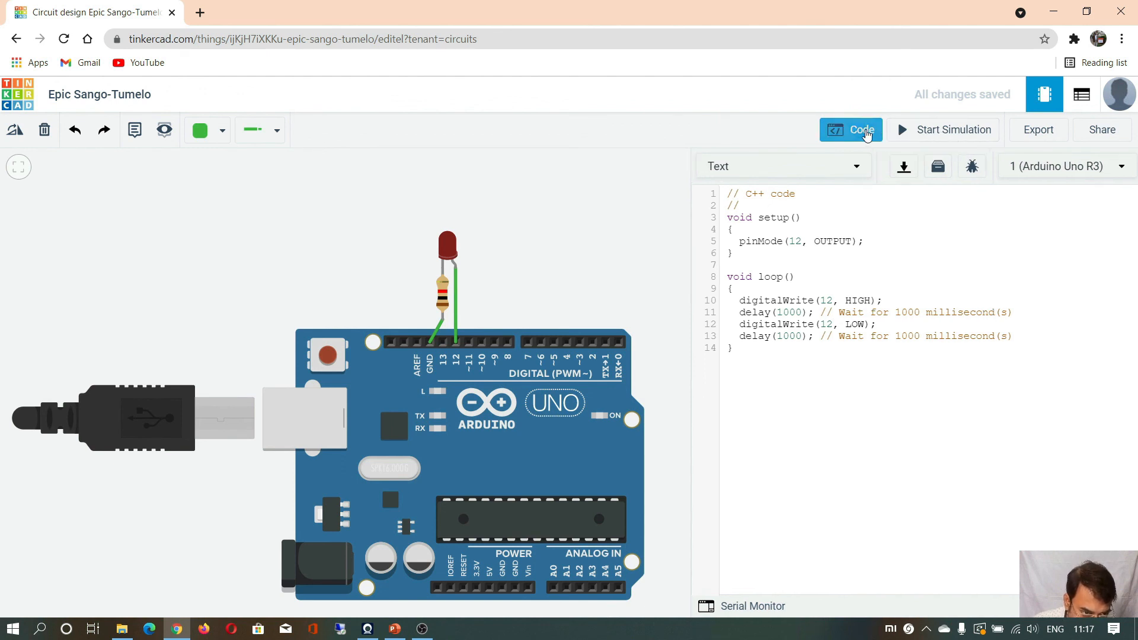
left_click(929, 132)
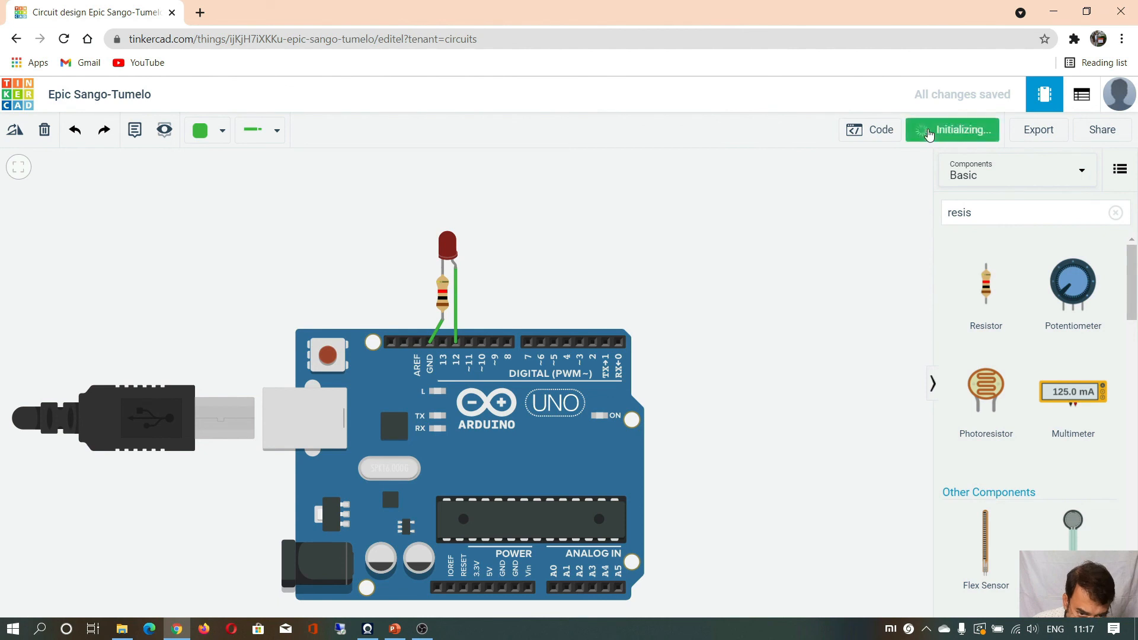